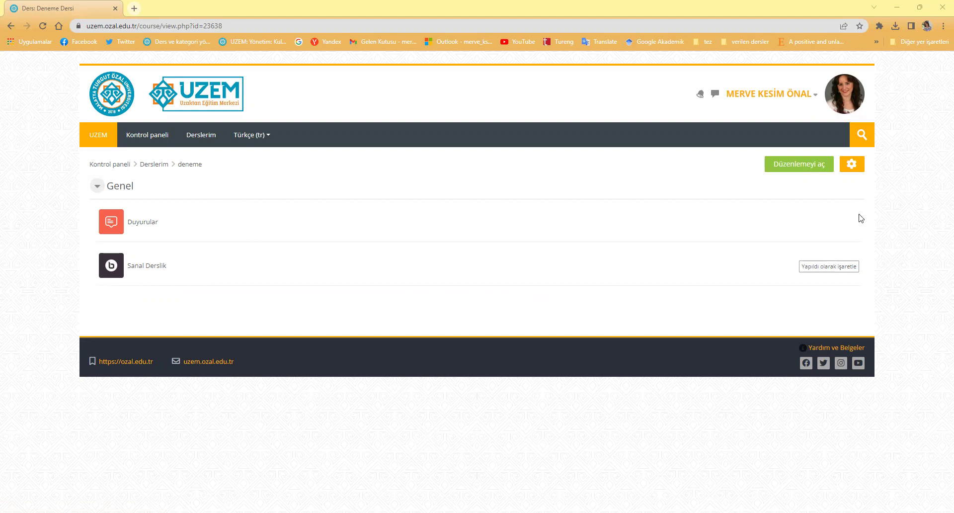
Switch the deneme course page into editing mode with 'Düzenlemeyi aç'
{"action": "left_click", "coordinate": [803, 171]}
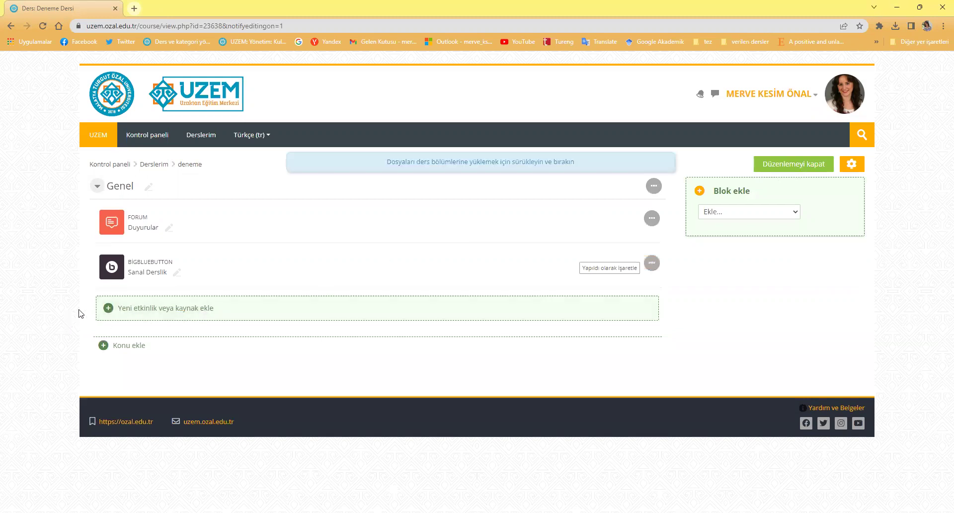
Pick Google Meet for Moodle from the activity chooser to add it to the Genel section
{"action": "left_click", "coordinate": [146, 311]}
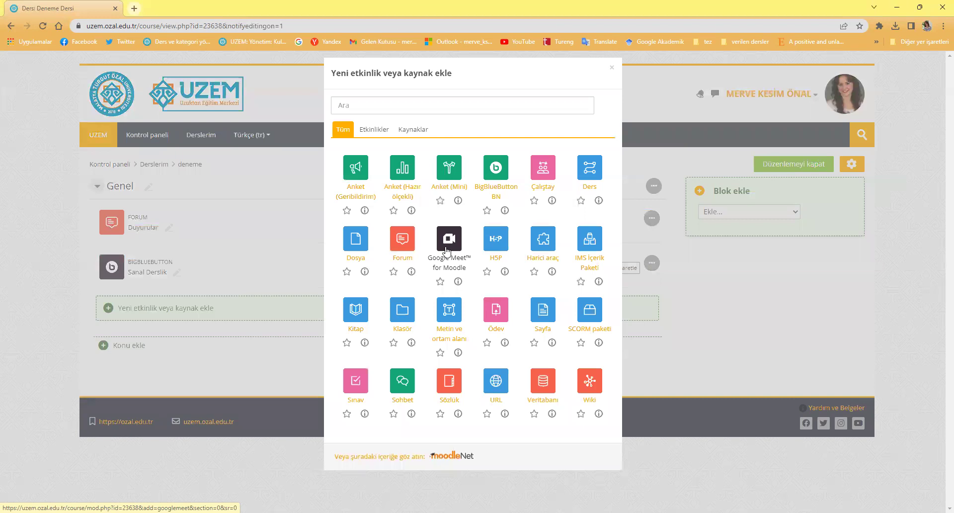
{"action": "left_click", "coordinate": [448, 246]}
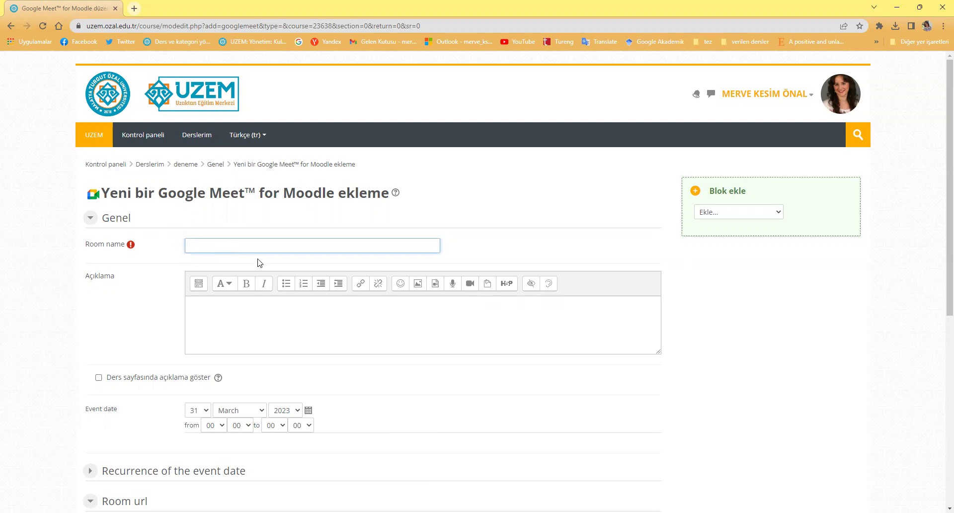
Enter 'Hafta 1' as the room name and click into the Açıklama description editor
{"action": "type", "text": "Hafta1"}
{"action": "key", "text": "BackSpace"}
{"action": "type", "text": "1"}
{"action": "left_click", "coordinate": [250, 308]}
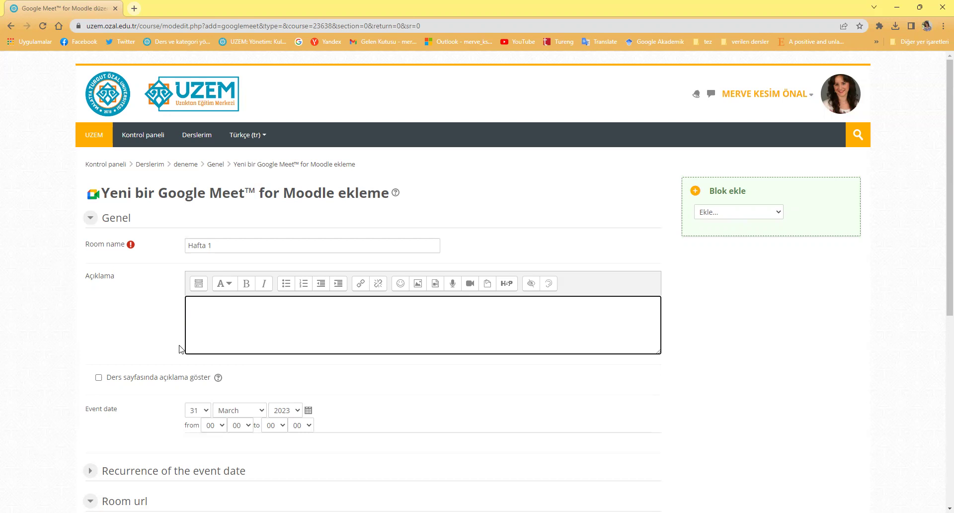
{"action": "left_click", "coordinate": [99, 378]}
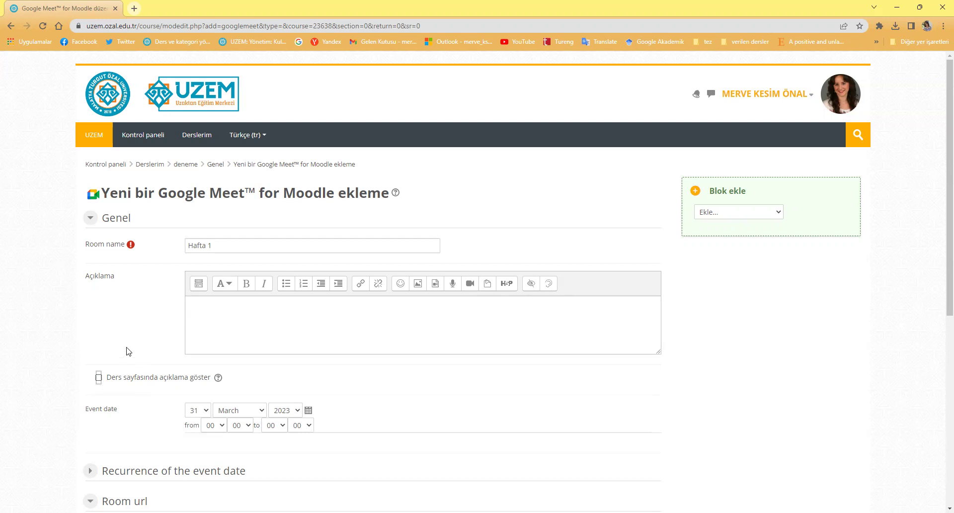
{"action": "scroll", "coordinate": [128, 351], "scroll_direction": "down", "scroll_amount": 1}
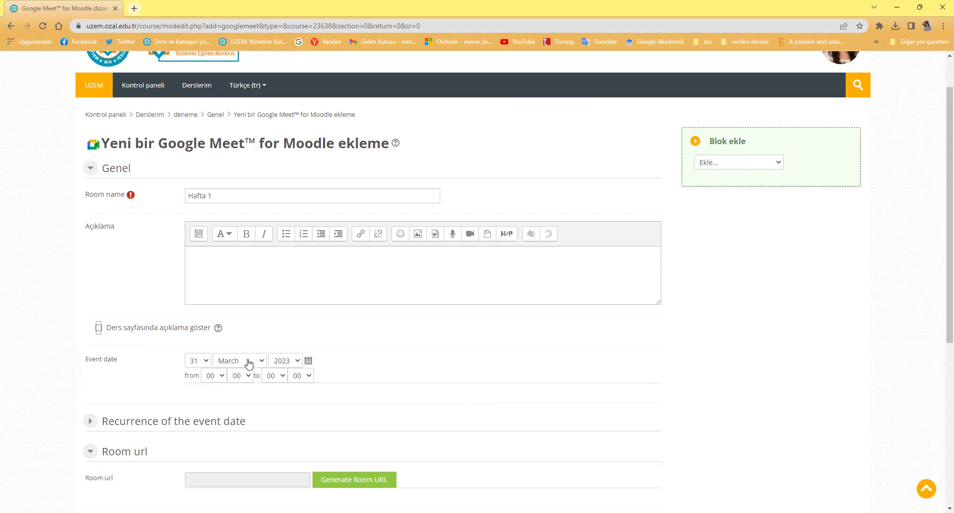
{"action": "scroll", "coordinate": [181, 351], "scroll_direction": "down", "scroll_amount": 2}
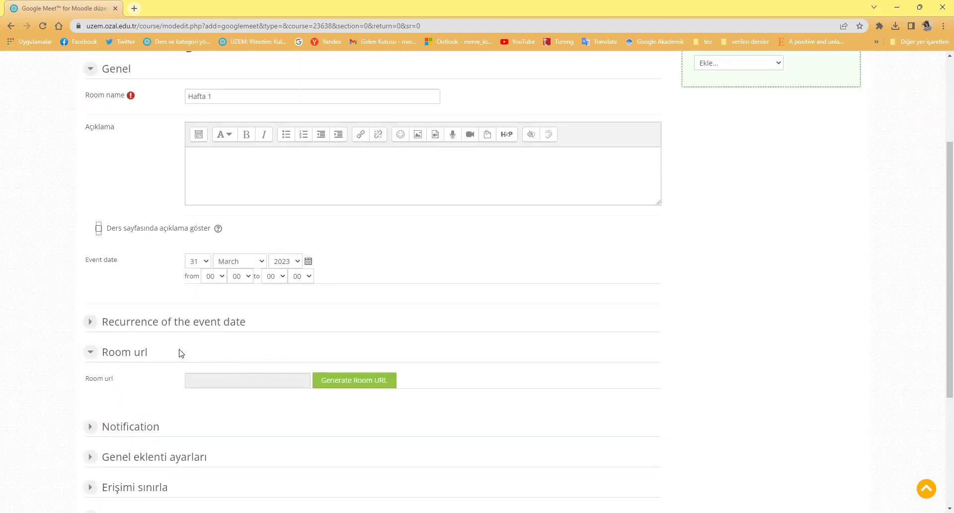
Enable 'Repeat the event date' in the recurrence settings, with Cuma (Friday) as the only repeat day
{"action": "left_click", "coordinate": [91, 322]}
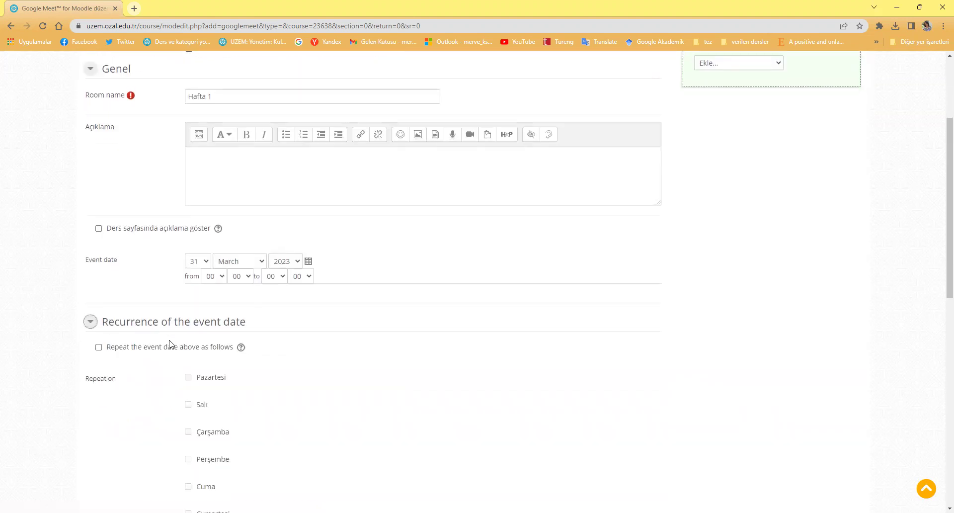
{"action": "scroll", "coordinate": [206, 311], "scroll_direction": "down", "scroll_amount": 2}
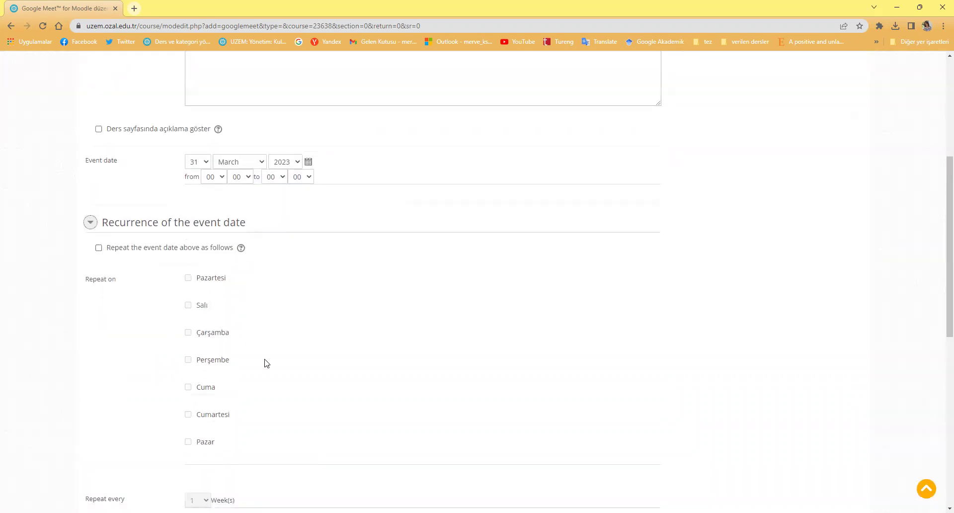
{"action": "left_click", "coordinate": [98, 248]}
{"action": "left_click", "coordinate": [99, 247]}
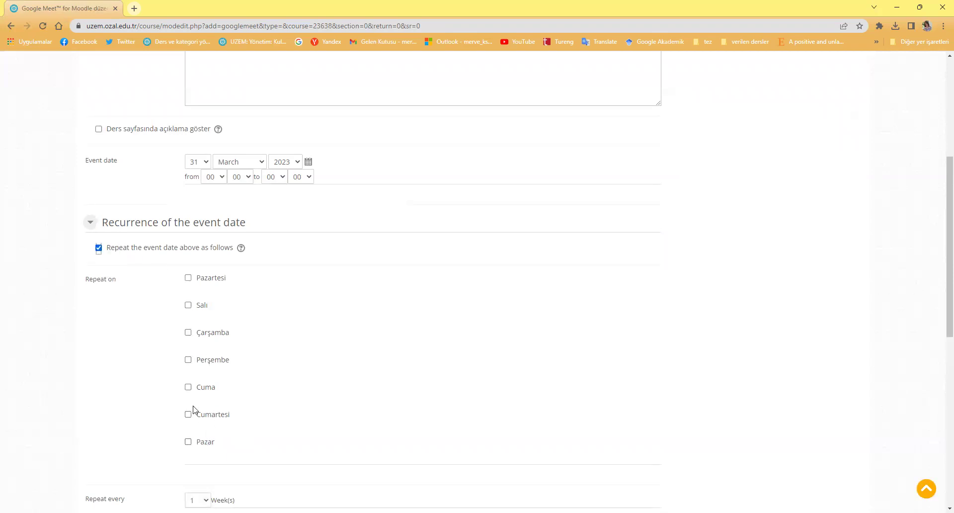
{"action": "left_click", "coordinate": [202, 388]}
{"action": "scroll", "coordinate": [246, 328], "scroll_direction": "down", "scroll_amount": 2}
{"action": "left_click", "coordinate": [204, 263]}
{"action": "left_click", "coordinate": [205, 263]}
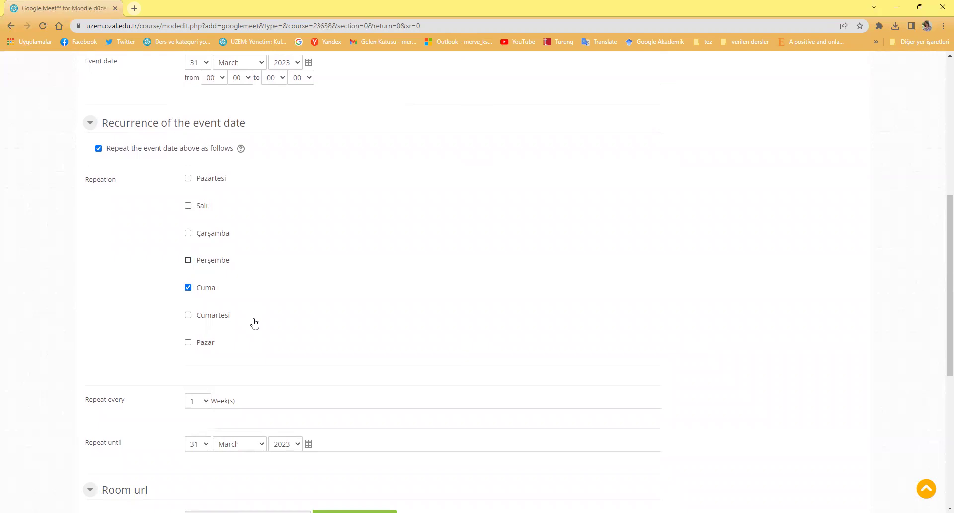
Keep the repeat interval at 1 week and set Repeat until to 1 May 2023
{"action": "scroll", "coordinate": [255, 324], "scroll_direction": "down", "scroll_amount": 1}
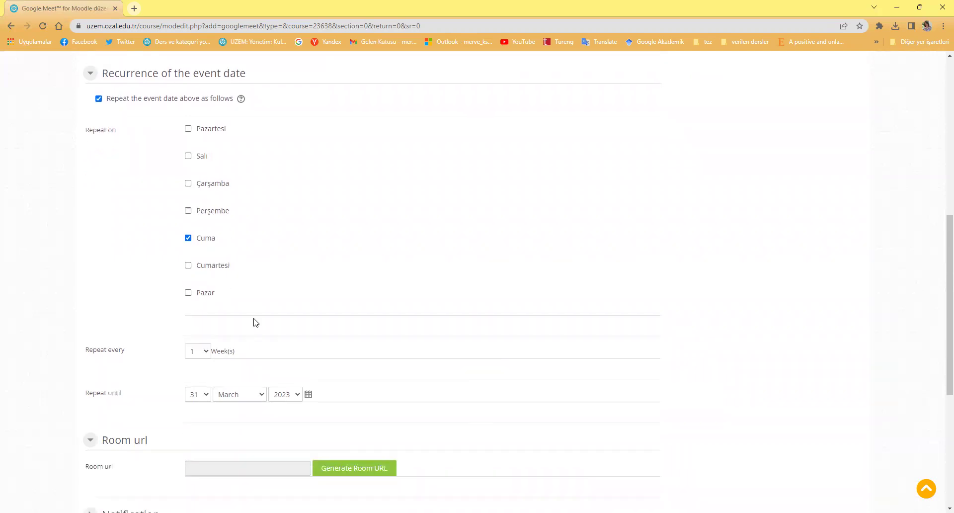
{"action": "scroll", "coordinate": [254, 322], "scroll_direction": "down", "scroll_amount": 1}
{"action": "left_click", "coordinate": [204, 307]}
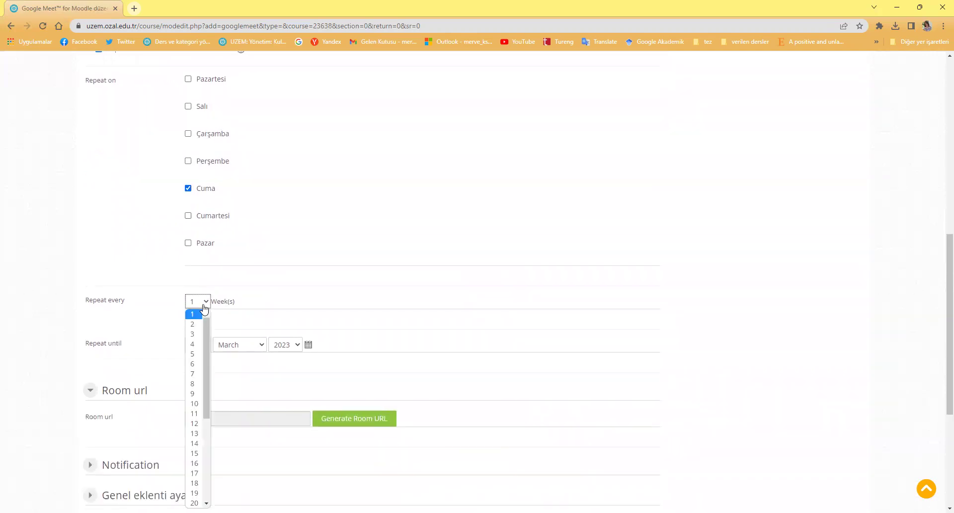
{"action": "left_click", "coordinate": [226, 321]}
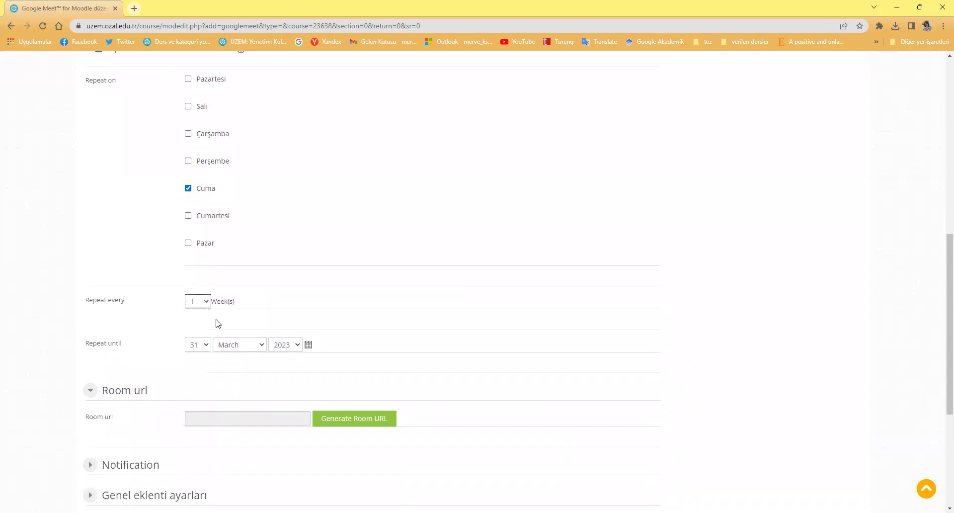
{"action": "left_click", "coordinate": [236, 351]}
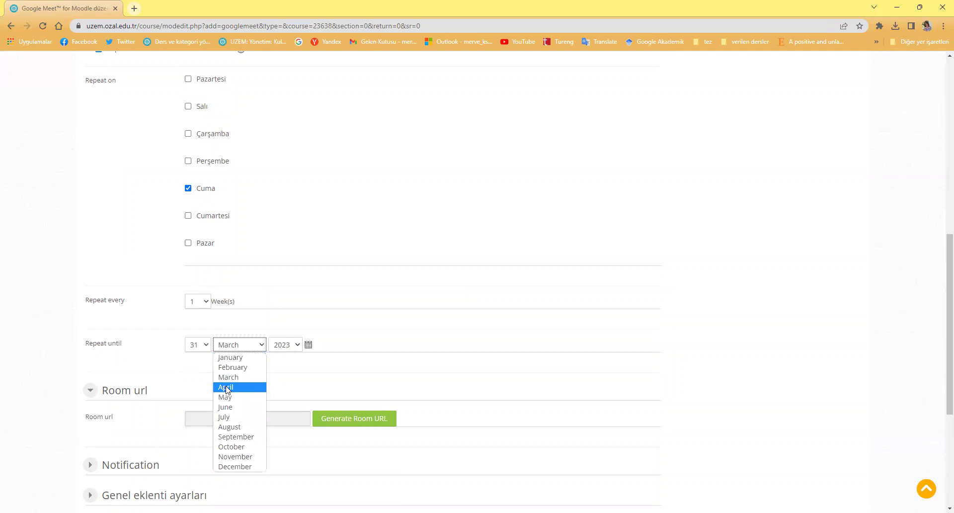
{"action": "left_click", "coordinate": [226, 397]}
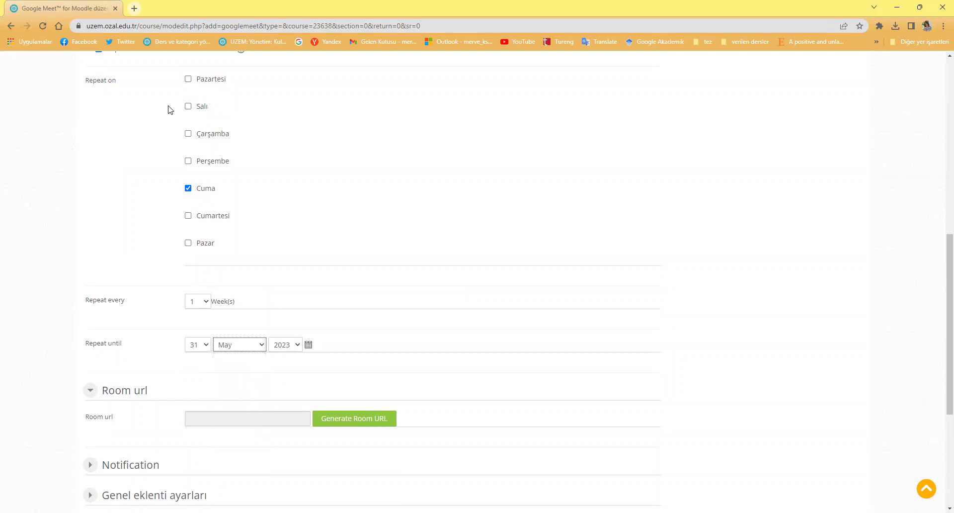
{"action": "left_click", "coordinate": [198, 344]}
{"action": "scroll", "coordinate": [197, 199], "scroll_direction": "up", "scroll_amount": 3}
{"action": "left_click", "coordinate": [197, 145]}
{"action": "scroll", "coordinate": [283, 374], "scroll_direction": "down", "scroll_amount": 1}
{"action": "scroll", "coordinate": [107, 281], "scroll_direction": "up", "scroll_amount": 4}
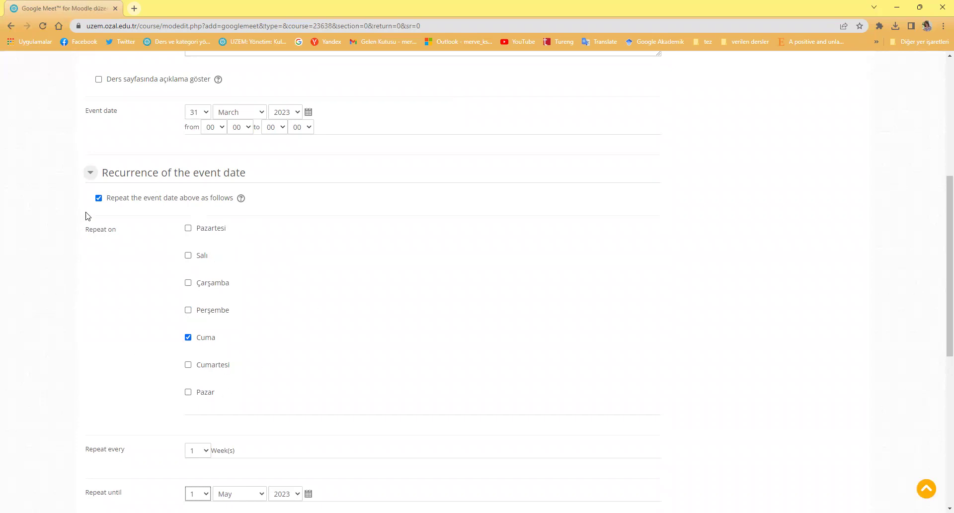
{"action": "left_click", "coordinate": [90, 175]}
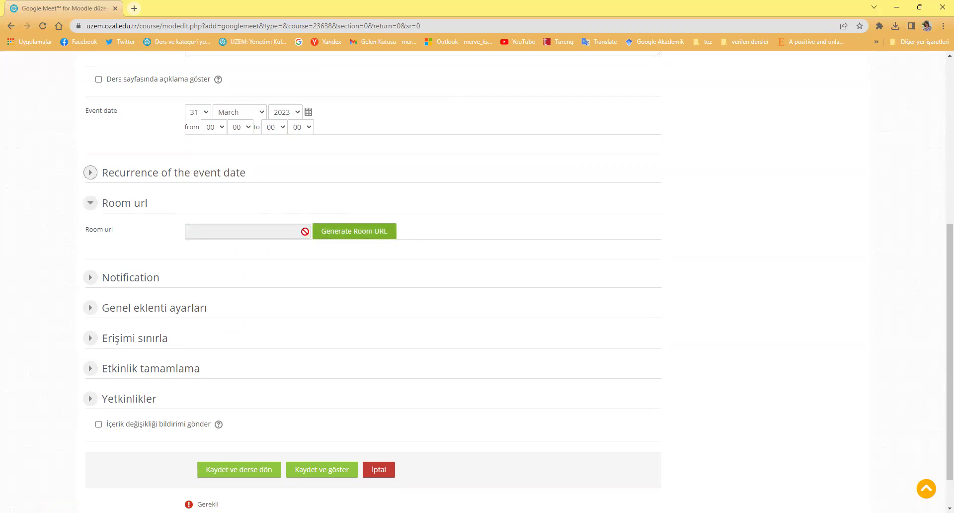
Generate the room's Google Meet URL, then save the Hafta 1 activity and return to the course
{"action": "left_click", "coordinate": [336, 236]}
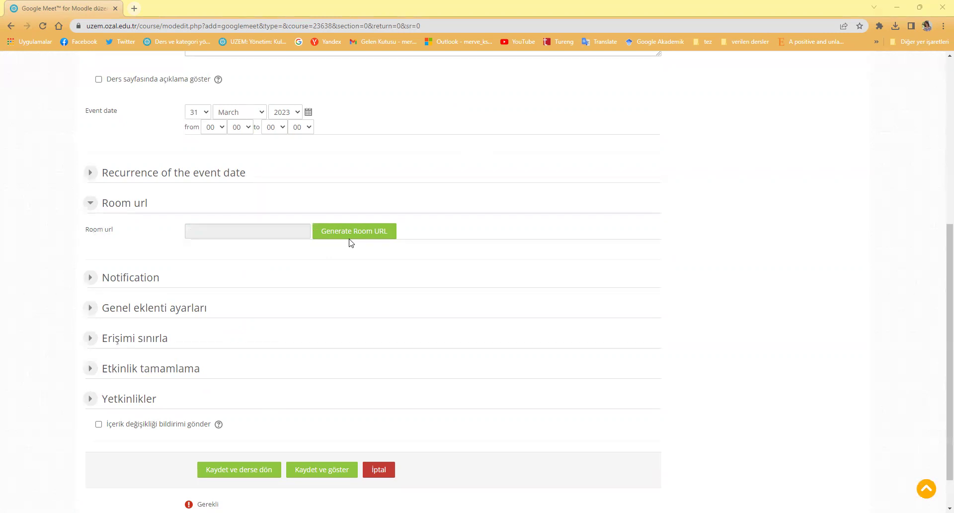
{"action": "left_click", "coordinate": [349, 237]}
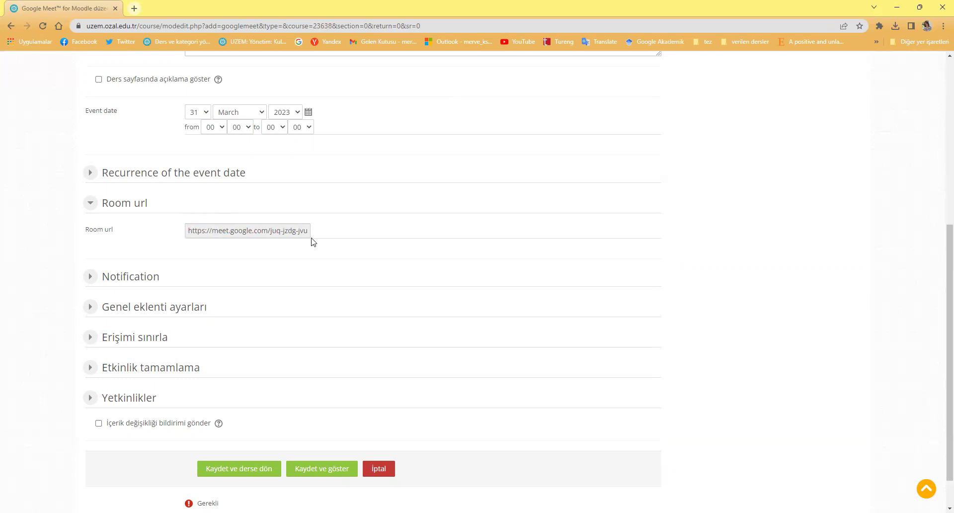
{"action": "scroll", "coordinate": [311, 253], "scroll_direction": "down", "scroll_amount": 1}
{"action": "left_click", "coordinate": [236, 426]}
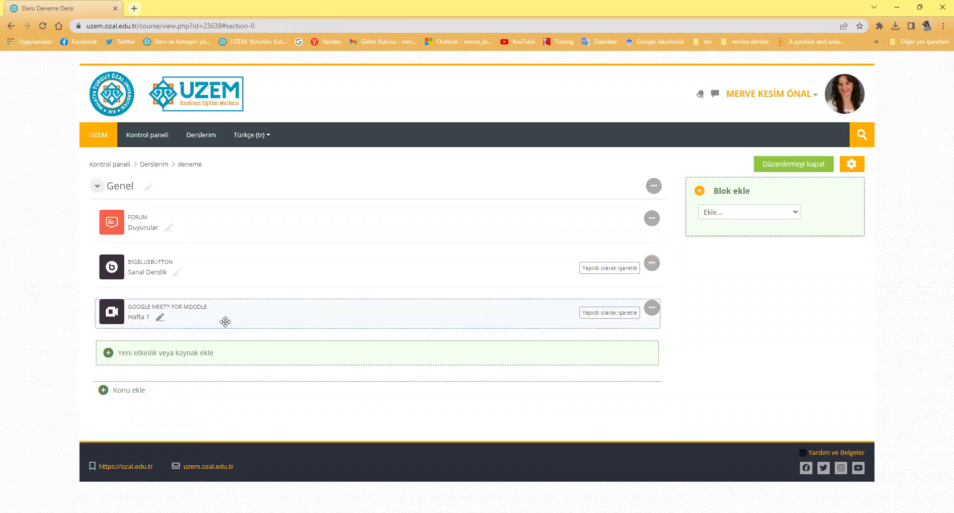
Turn editing off and open Hafta 1, which lists Friday sessions from 7 to 28 April
{"action": "left_click", "coordinate": [805, 168]}
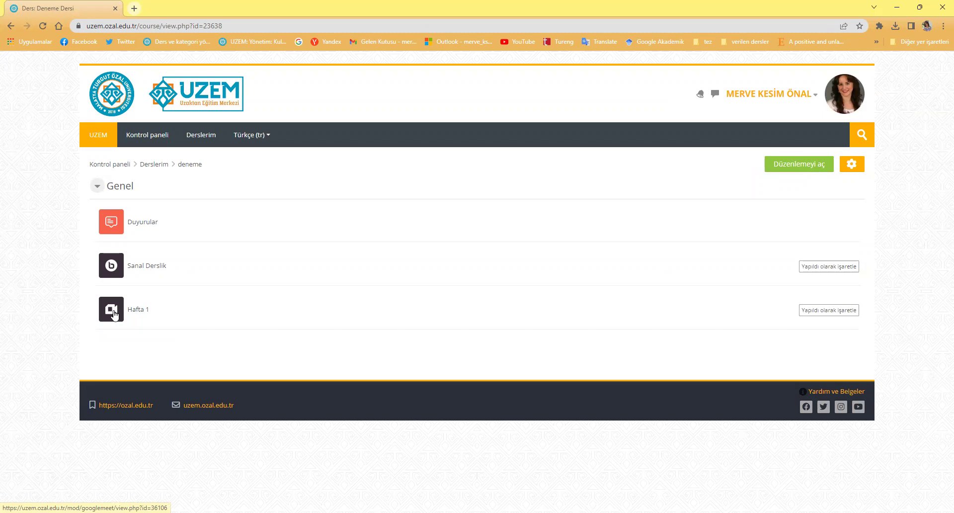
{"action": "left_click", "coordinate": [114, 314]}
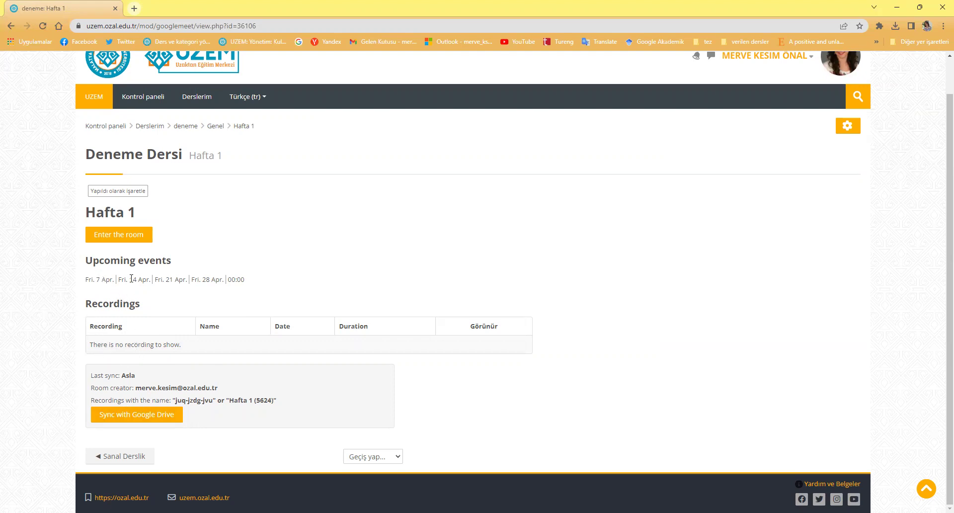
Use 'Enter the room' on Hafta 1 to open its Google Meet join screen in a new tab
{"action": "left_click", "coordinate": [105, 236]}
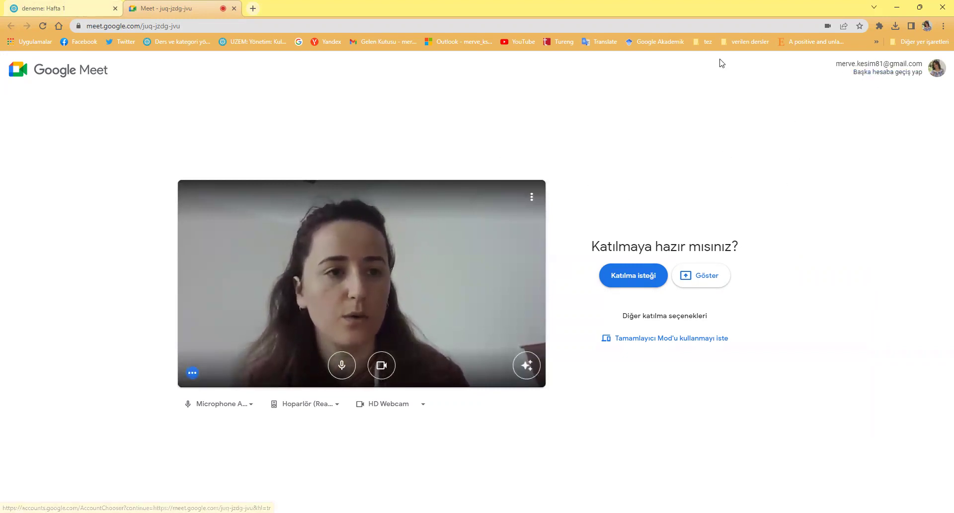
Switch to the institutional Google account, join the Hafta 1 call, and open the screen-presenting options
{"action": "left_click", "coordinate": [884, 75]}
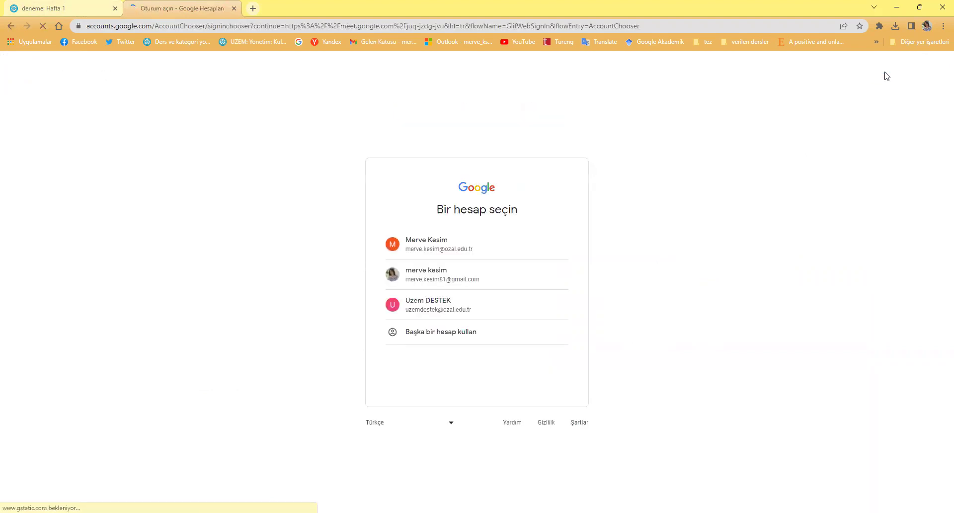
{"action": "left_click", "coordinate": [432, 242]}
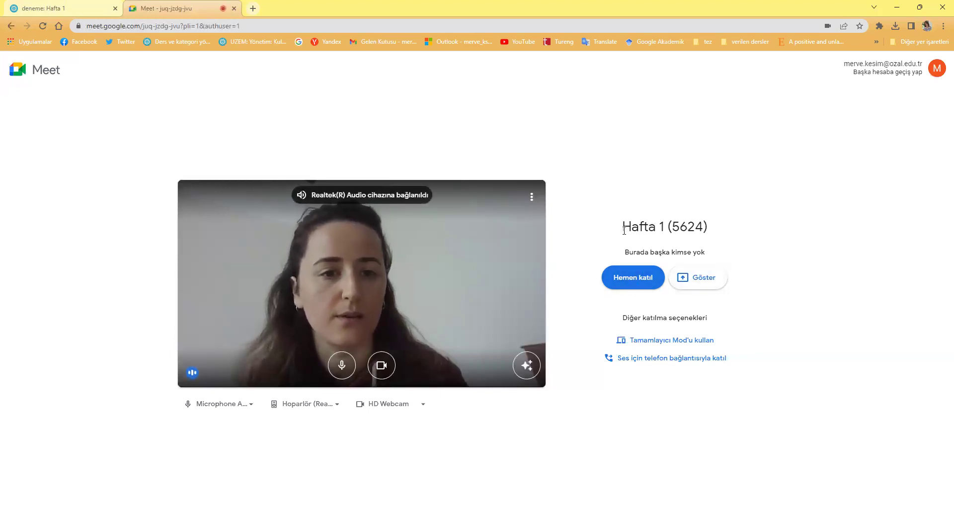
{"action": "left_click", "coordinate": [623, 279]}
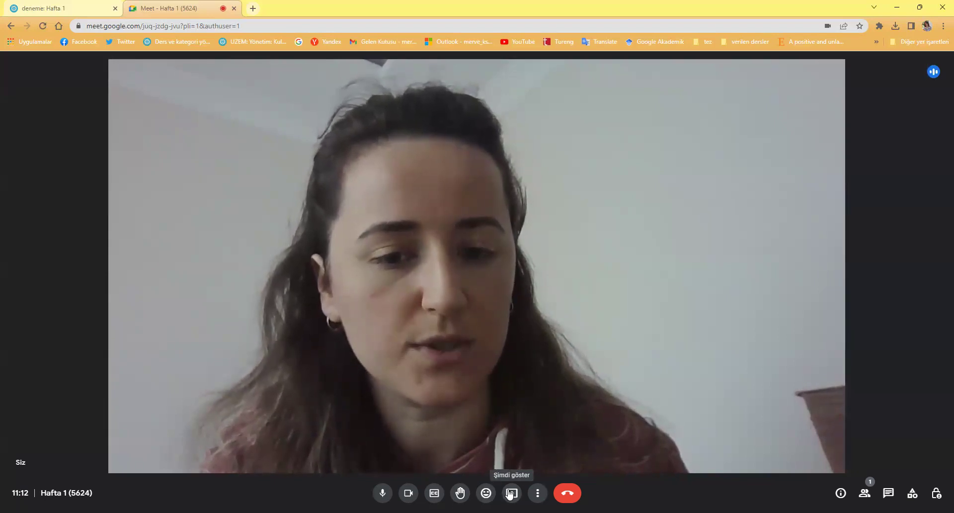
{"action": "left_click", "coordinate": [512, 492]}
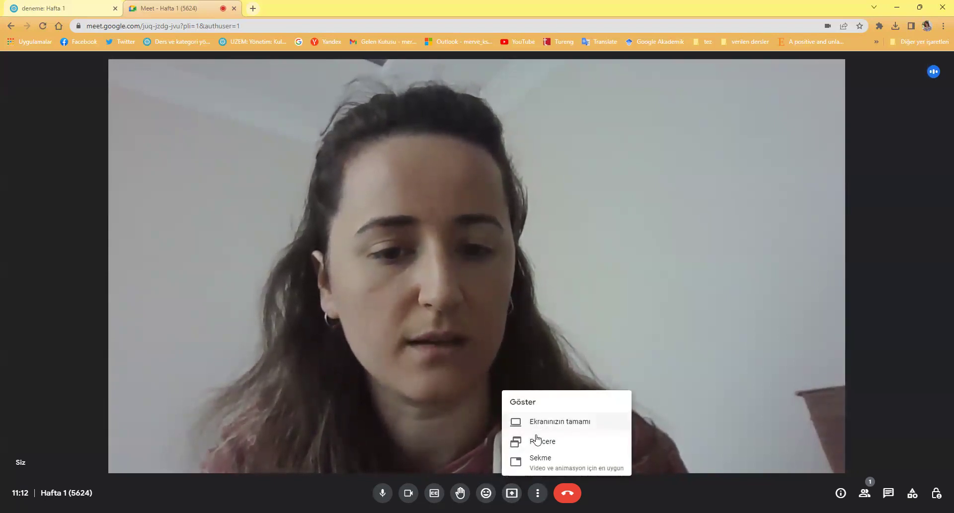